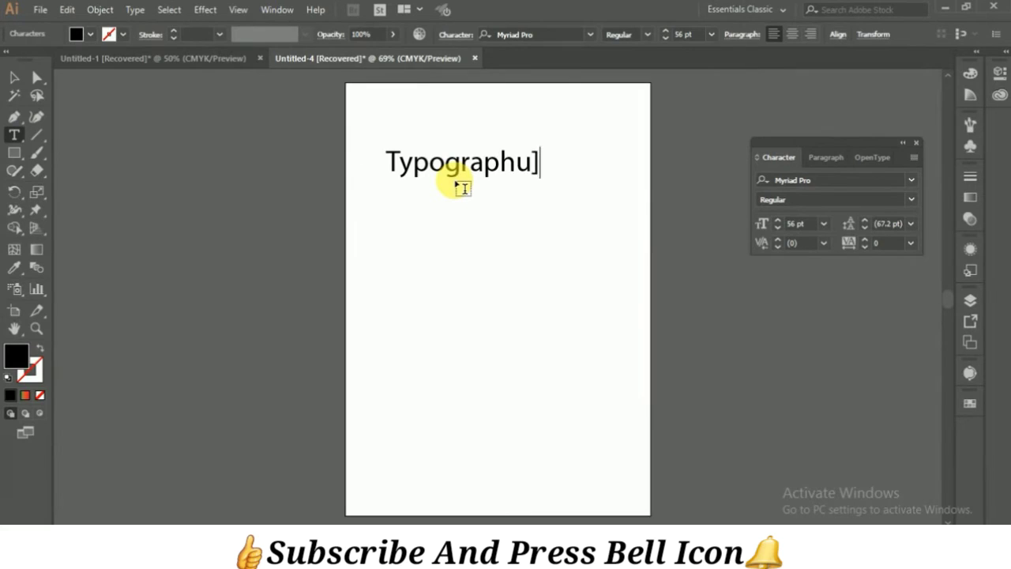
Step: Correct the misspelled ending of the first word and complete the text line as "Typography is Important"
key("BackSpace")
key("BackSpace")
type("y isim")
key("BackSpace")
key("BackSpace")
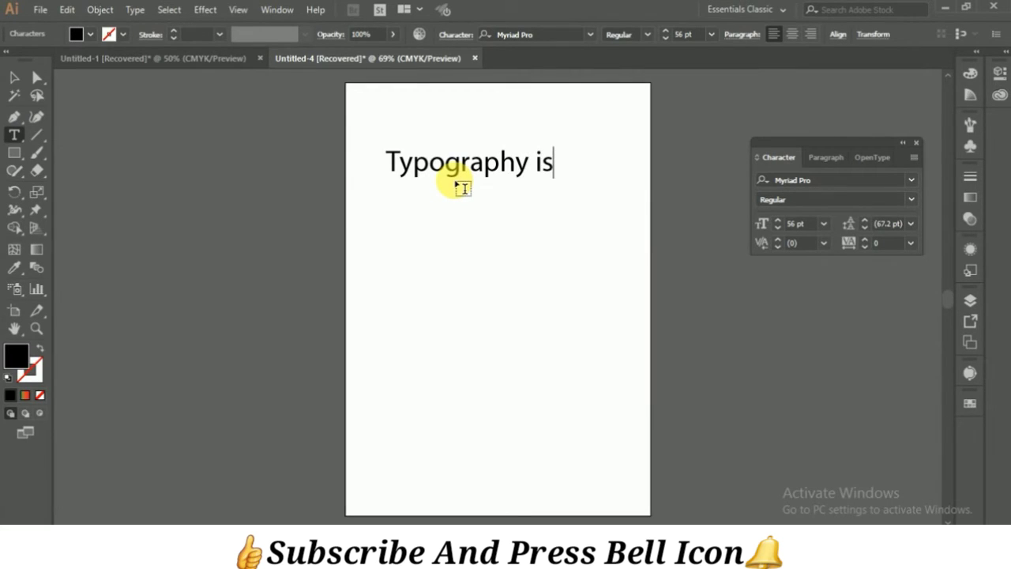
type("Impo")
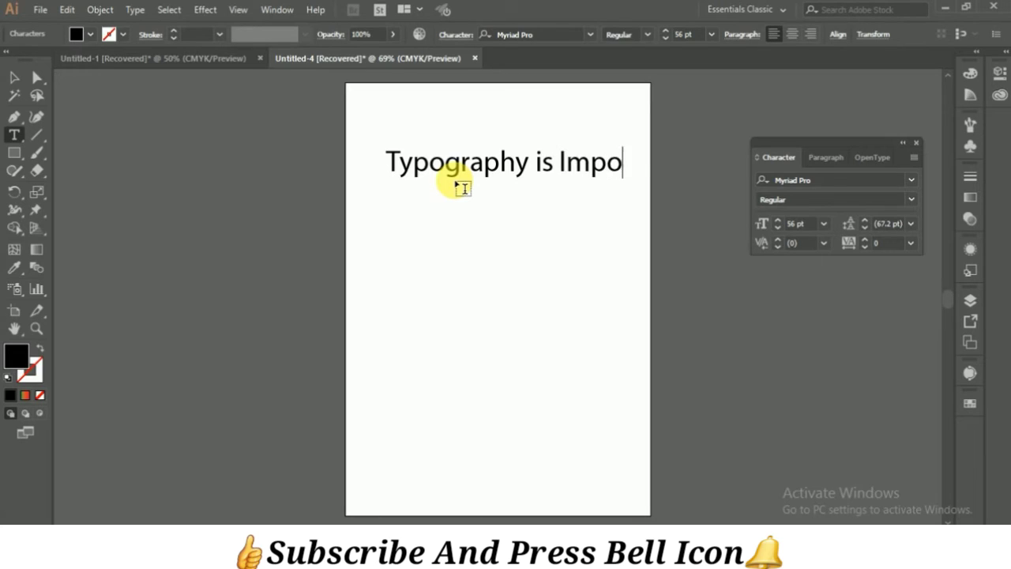
type("rtant")
Step: Move the "Typography is Important" text down so that it fits within the artboard's width
left_click(15, 81)
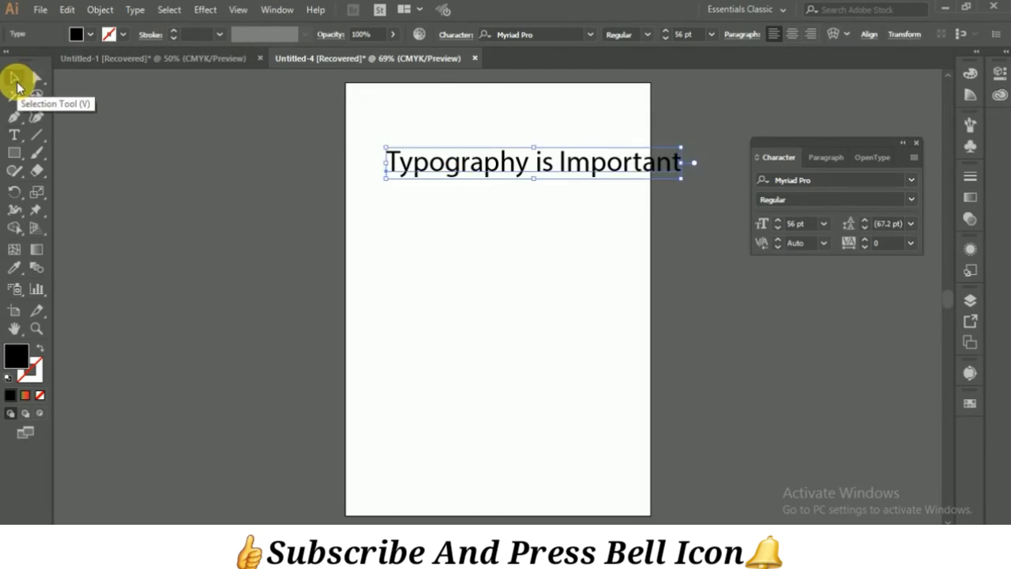
left_click(408, 152)
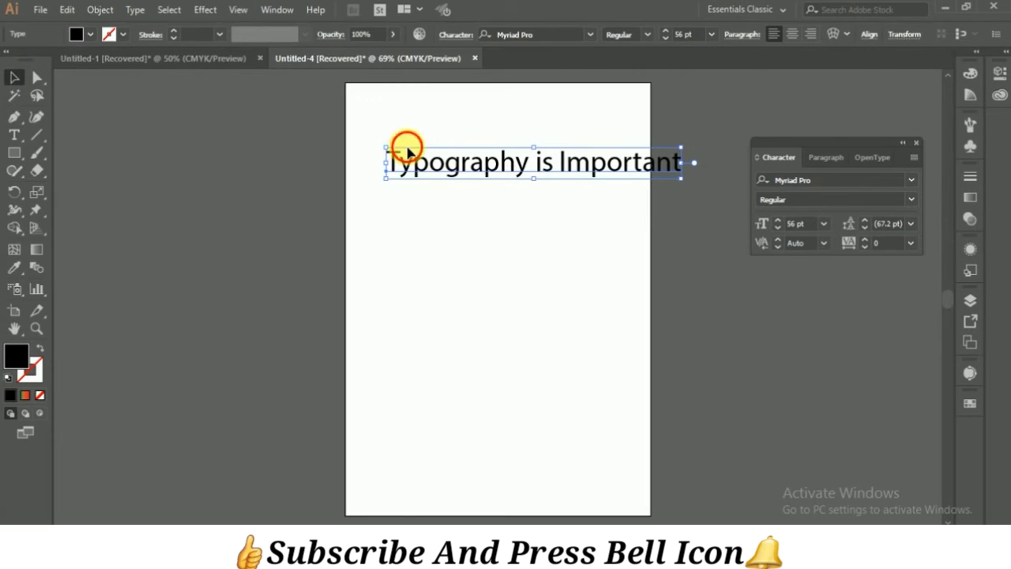
key("ctrl+shift+a")
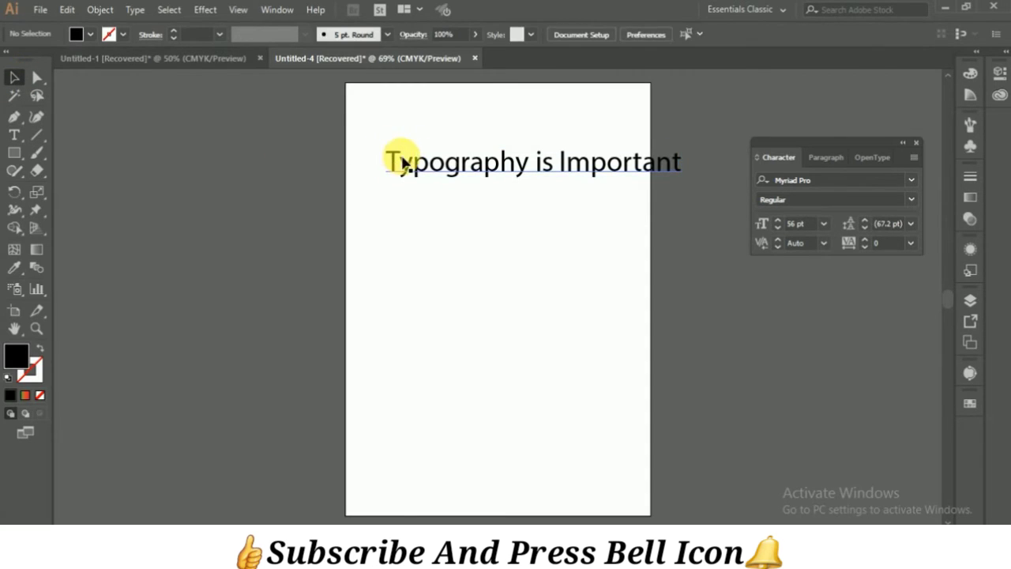
left_click(407, 164)
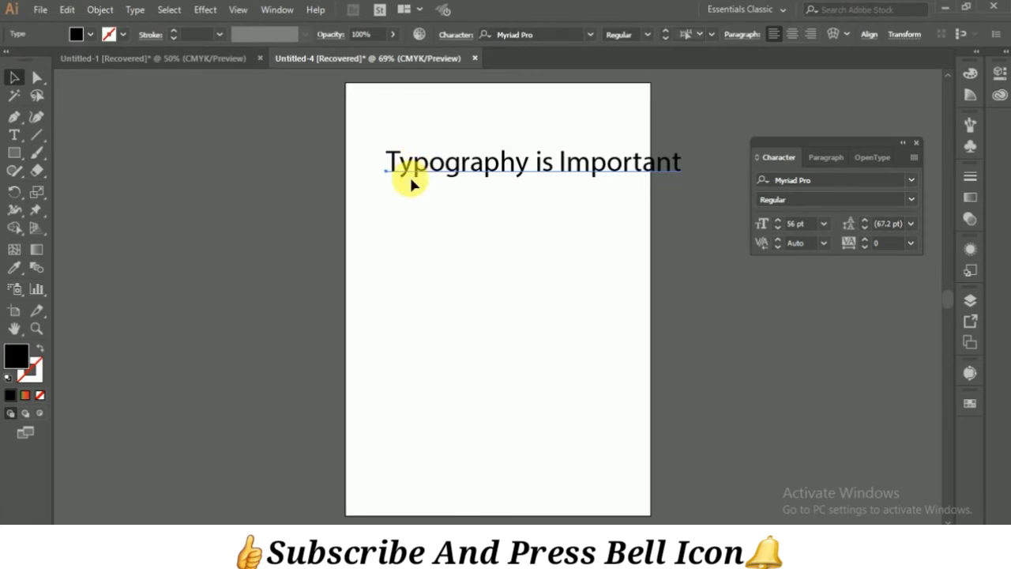
left_click_drag(411, 183, 456, 210)
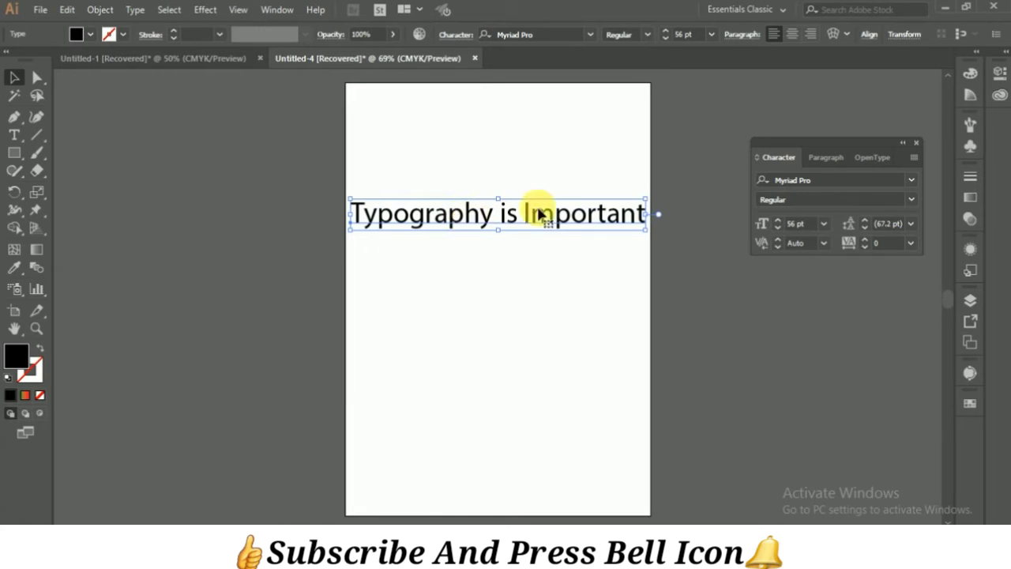
Step: Try a larger font size of 61 pt on the text line and return it to 56 pt
left_click(781, 222)
left_click(780, 221)
left_click(781, 221)
left_click(781, 221)
left_click(780, 221)
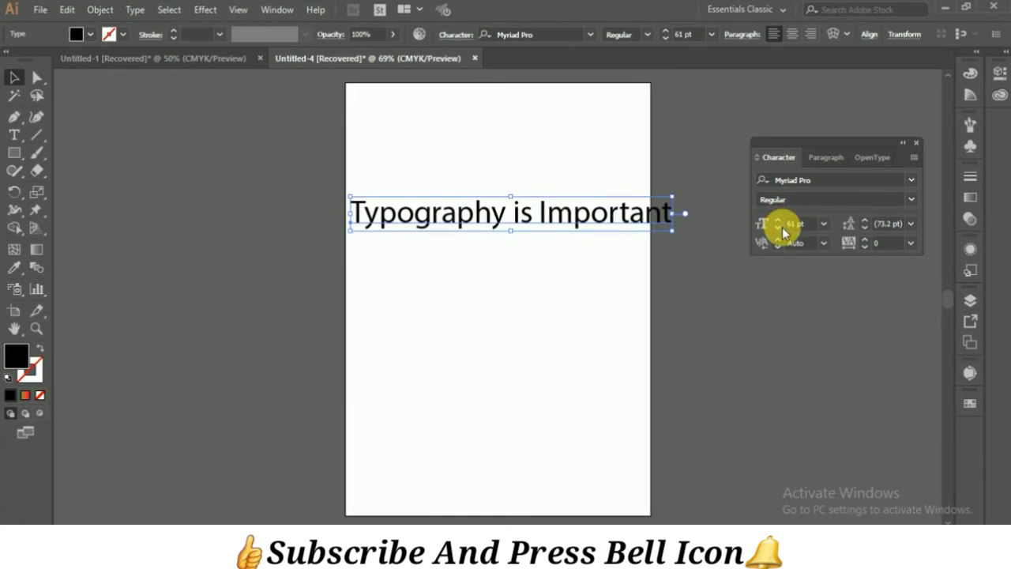
left_click(779, 228)
left_click(779, 228)
left_click(779, 227)
left_click(779, 227)
left_click(779, 228)
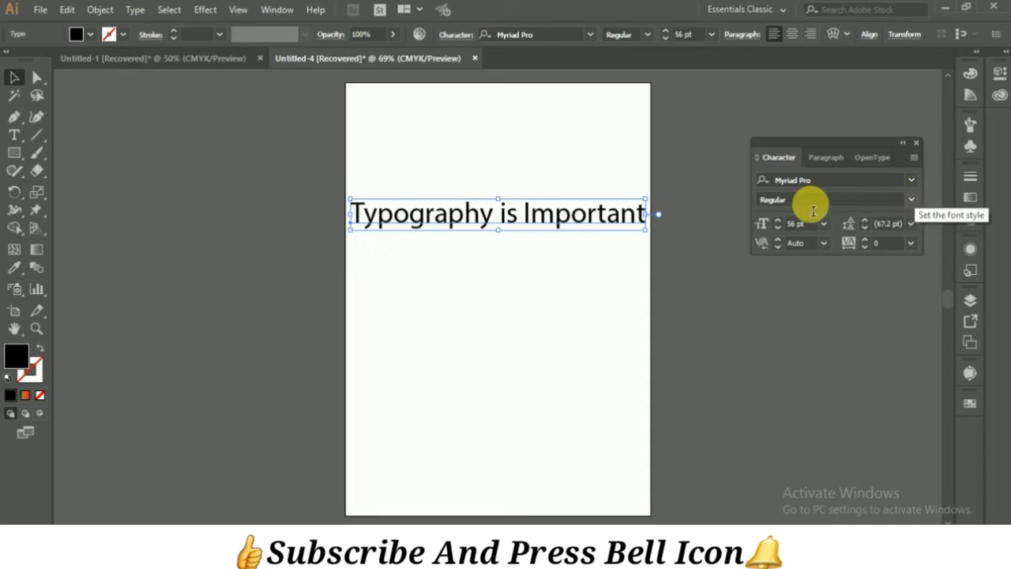
Step: Apply the Italic style to the text, switch its font to Cooper Black, and check that font's available styles
left_click(913, 200)
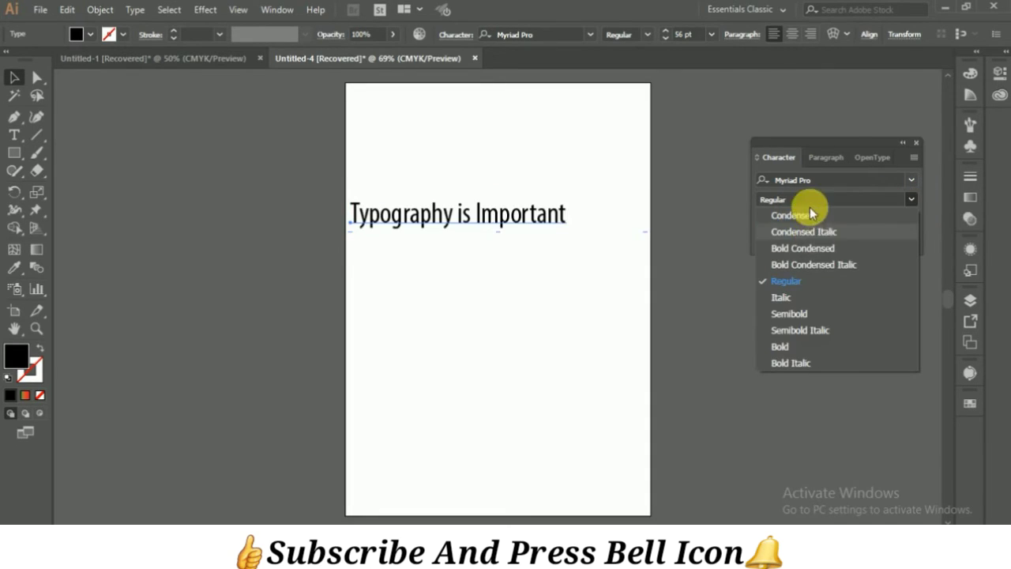
left_click(801, 297)
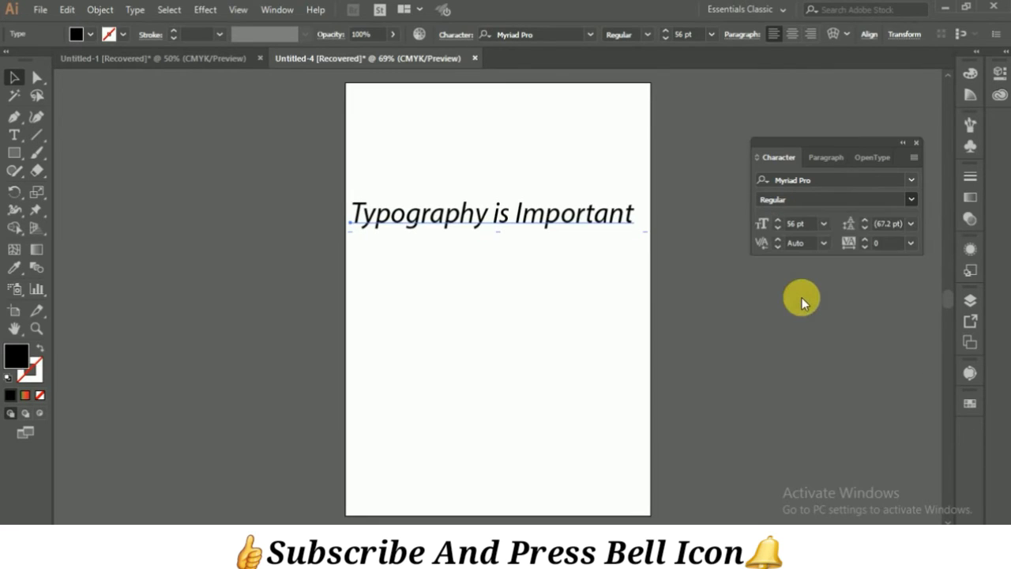
left_click(913, 183)
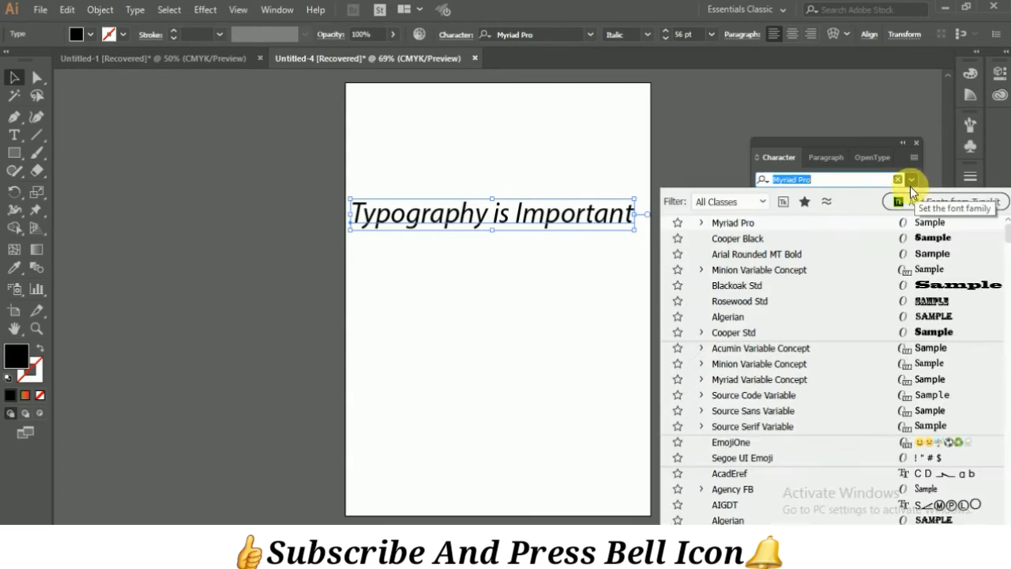
left_click(739, 240)
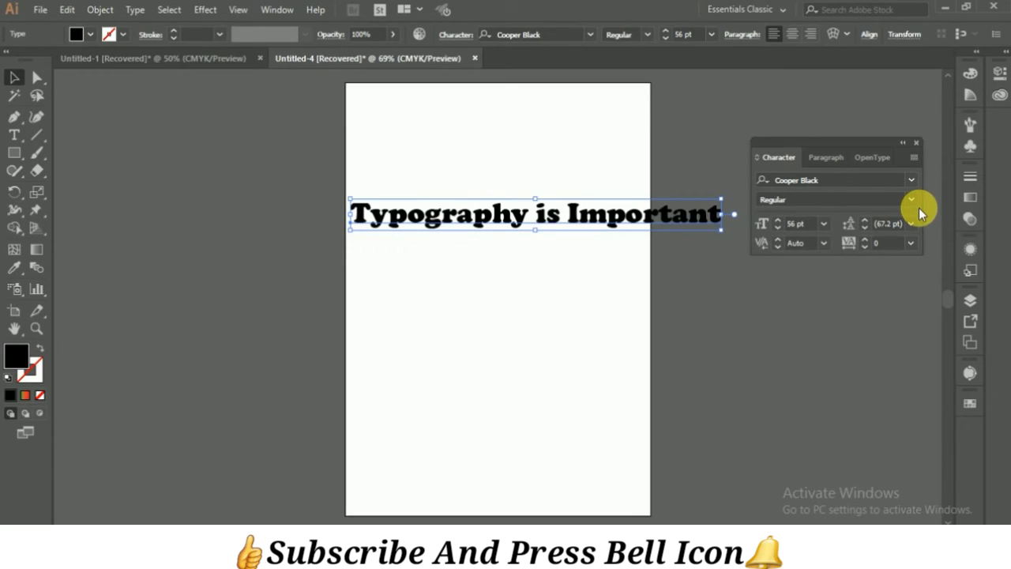
left_click(913, 201)
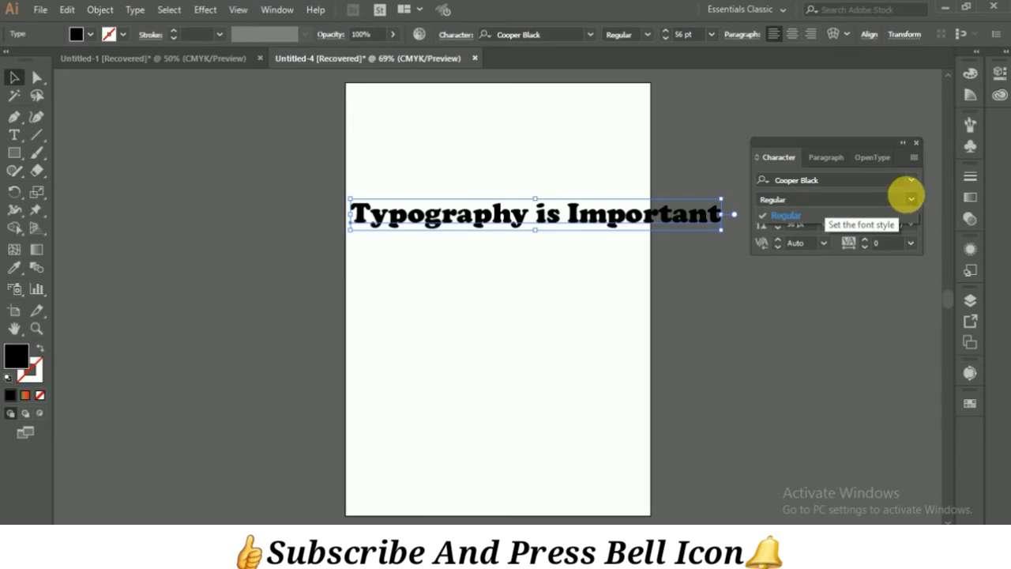
left_click(910, 204)
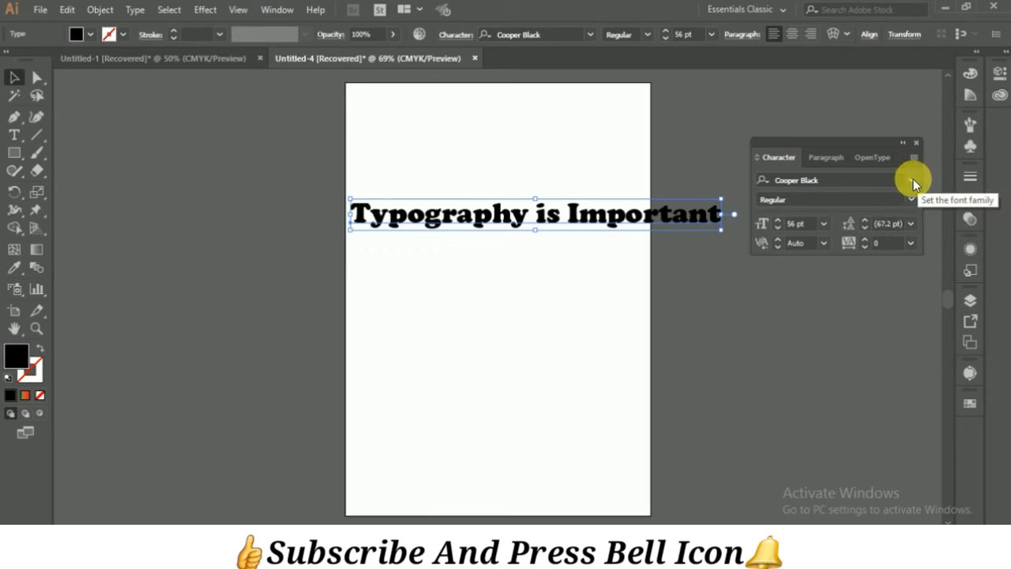
Step: Set the text's font back to Myriad Pro Regular and view the styles this font offers
left_click(913, 179)
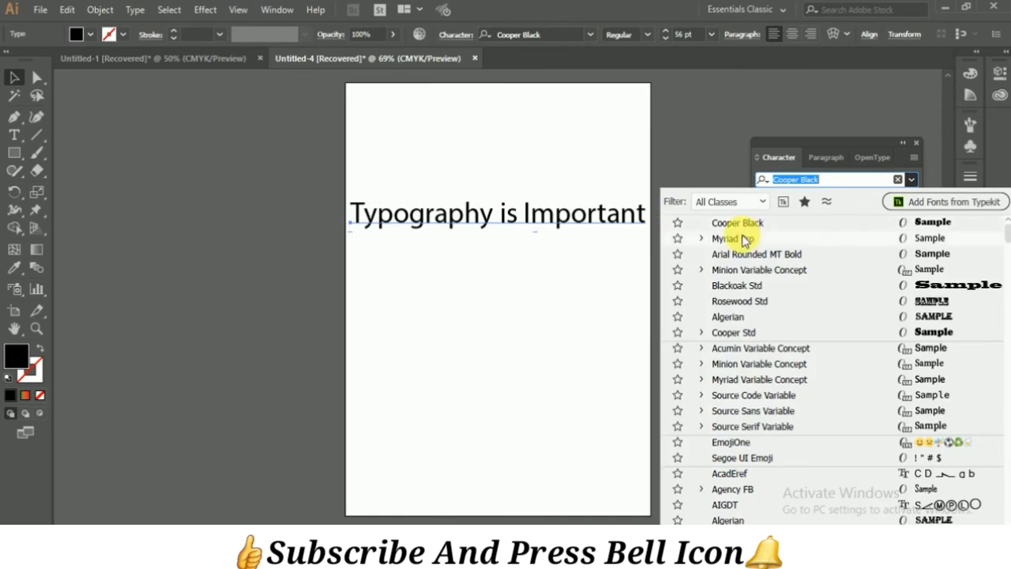
left_click(735, 237)
left_click(913, 199)
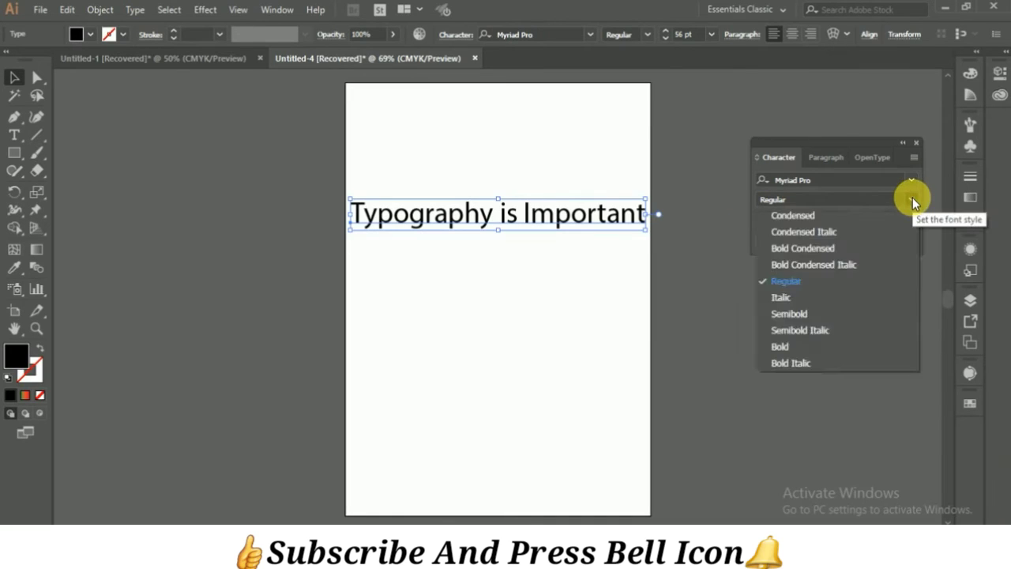
left_click(913, 199)
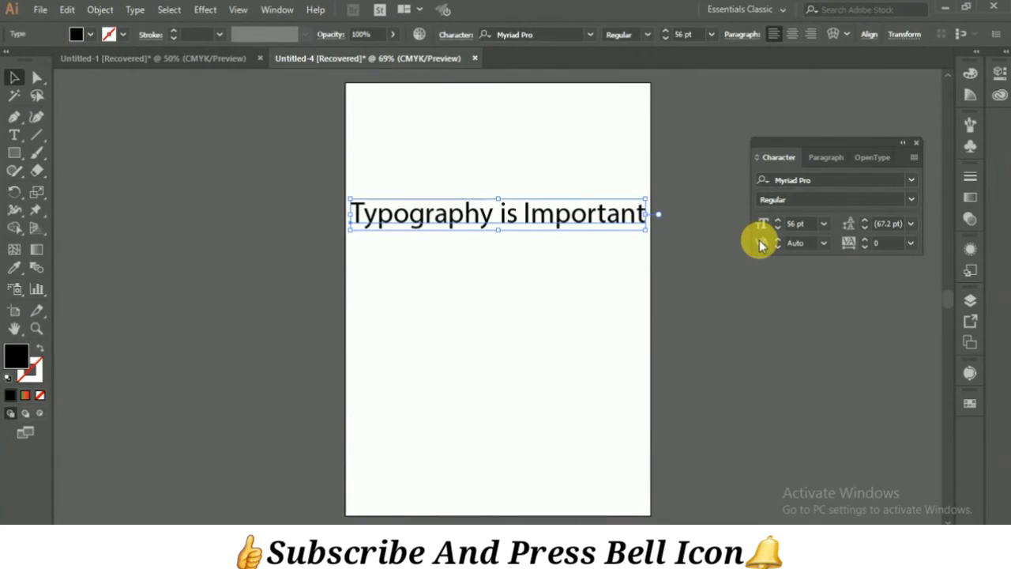
Step: Set the kerning between the "T" and "y" of "Typography" to -32, and try a value of 100 as well
double_click(368, 214)
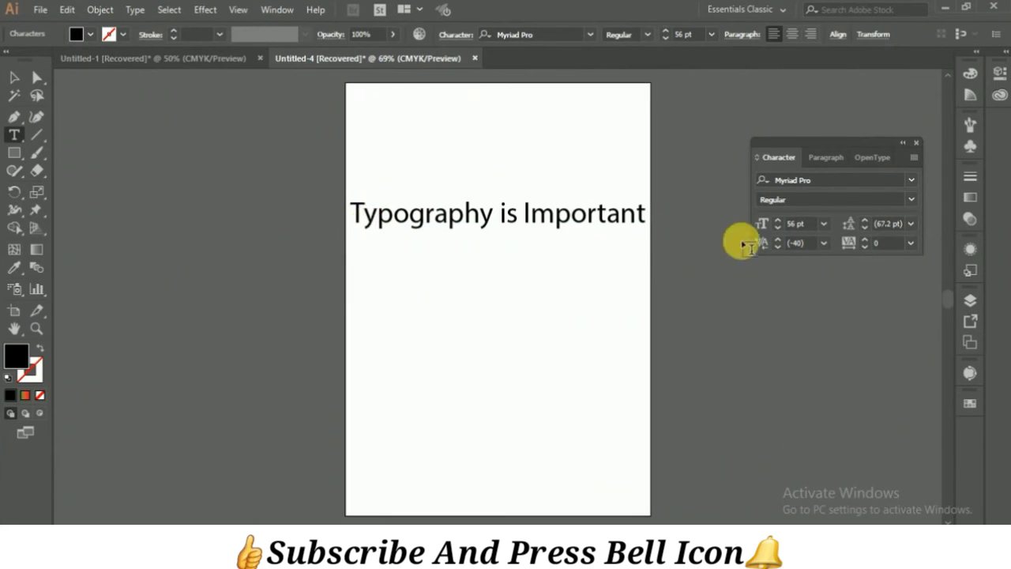
left_click(778, 240)
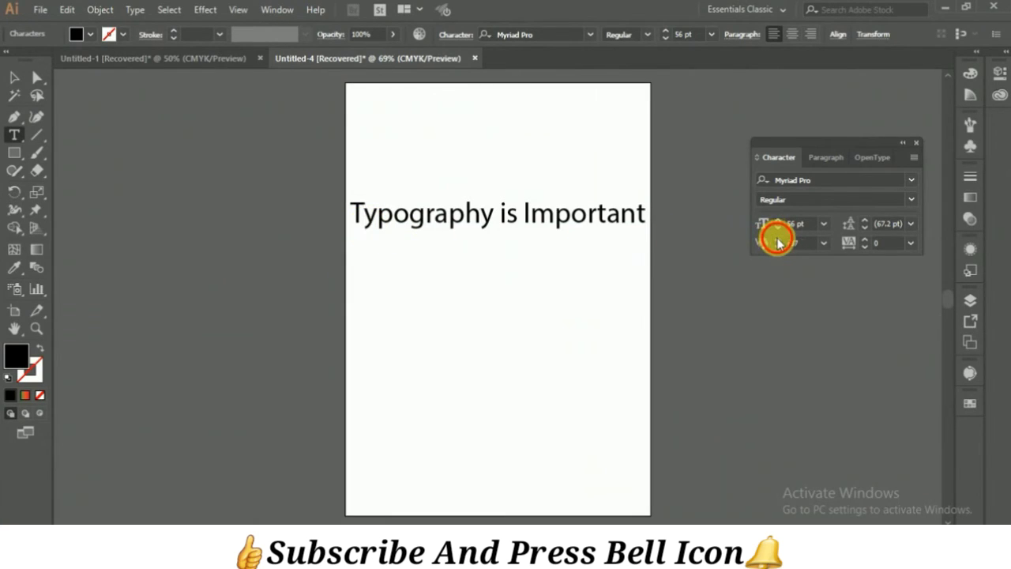
left_click(800, 243)
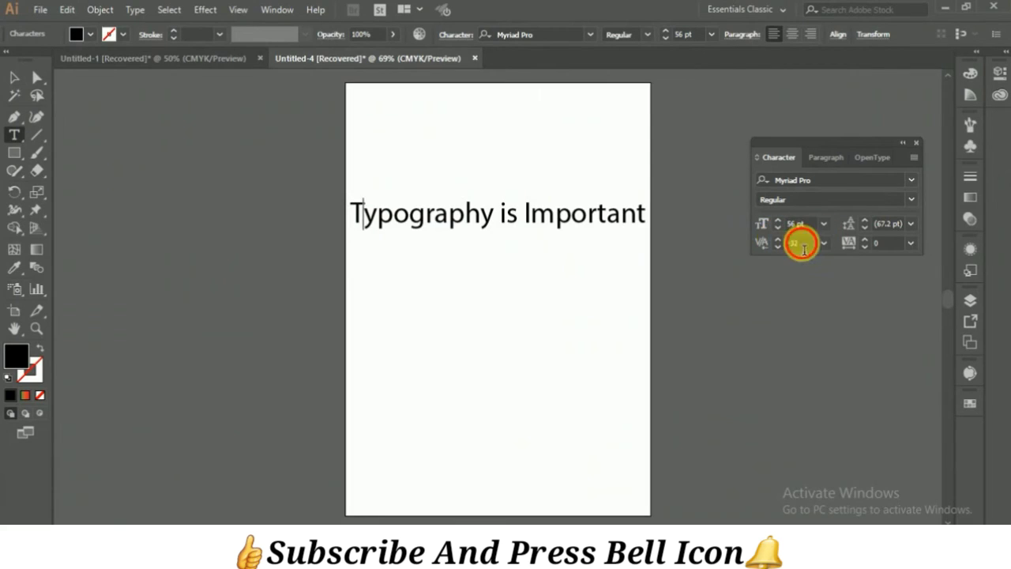
type("100")
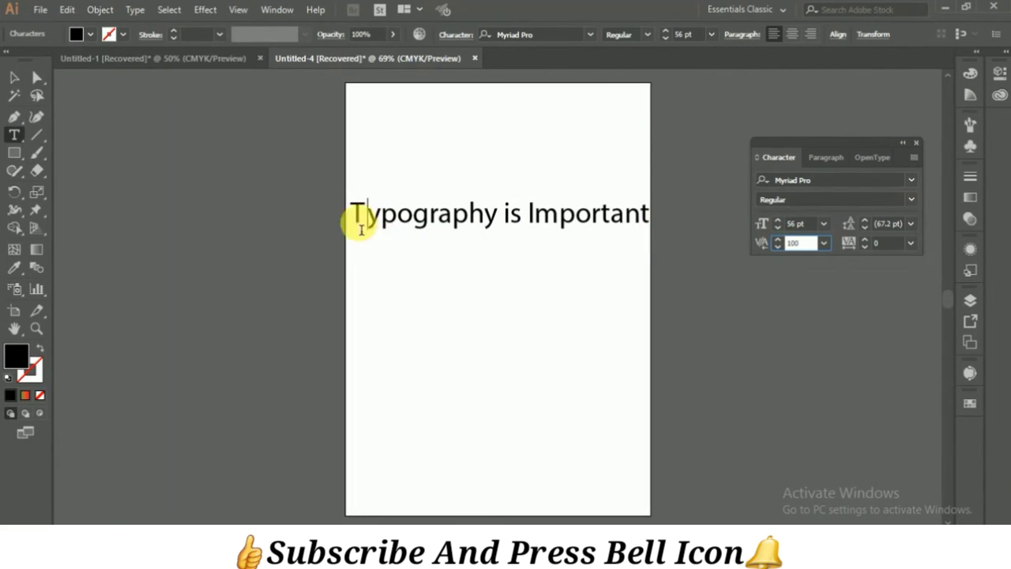
type("z")
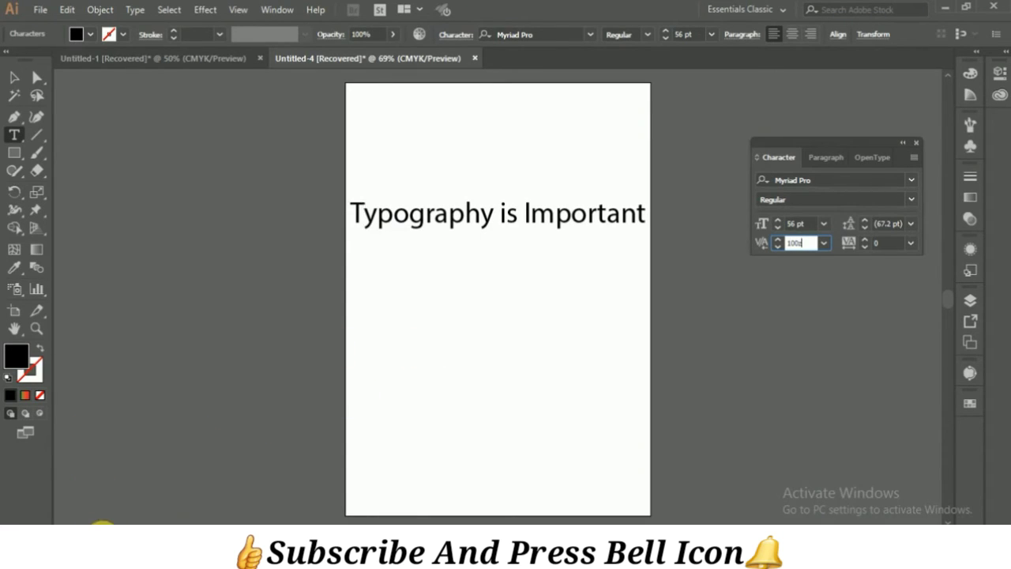
Step: Apply the preset kerning of 100 between the "T" and "y" at 200% zoom and undo it
left_click(103, 523)
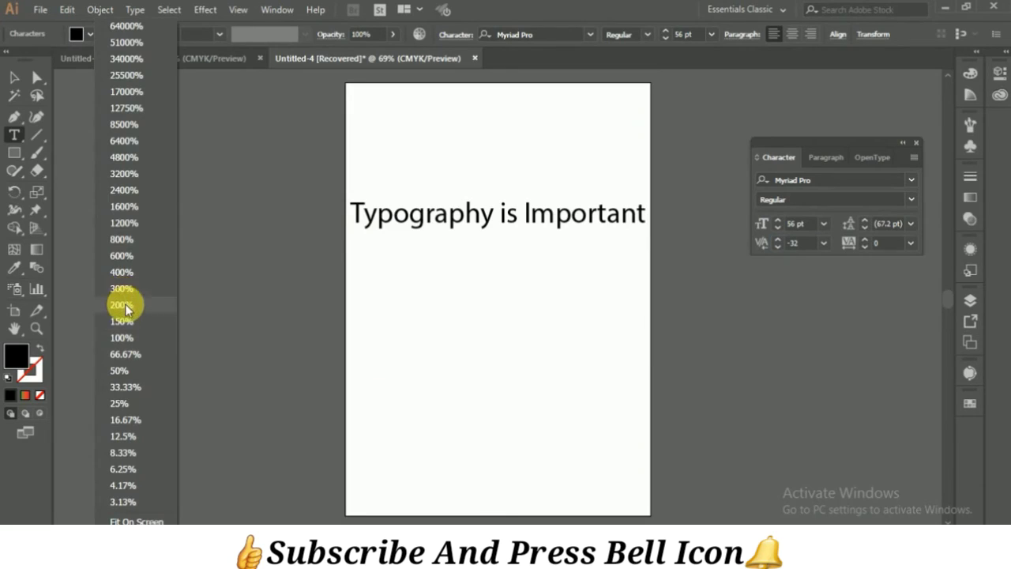
left_click(124, 304)
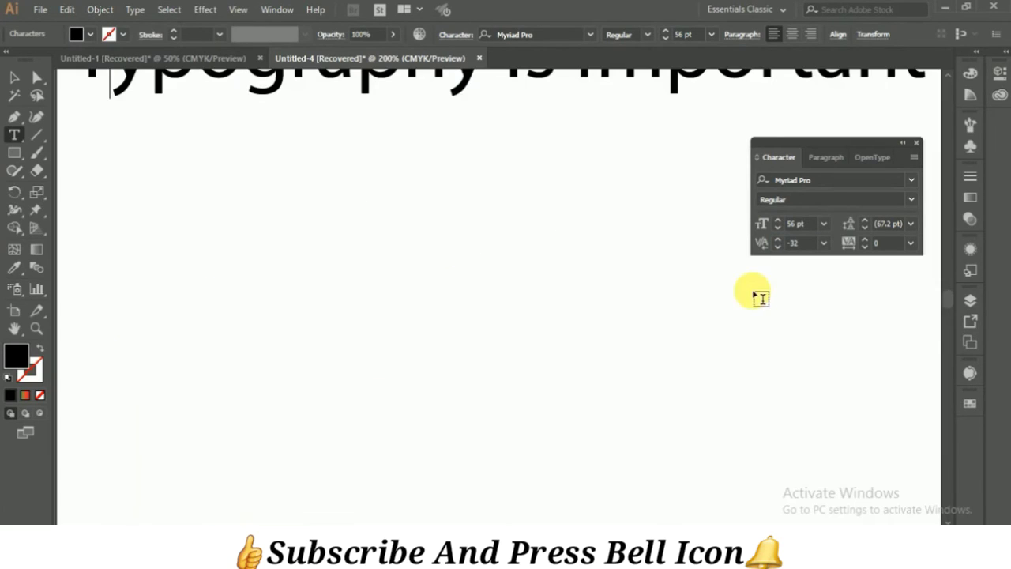
scroll(944, 72, "up", 5)
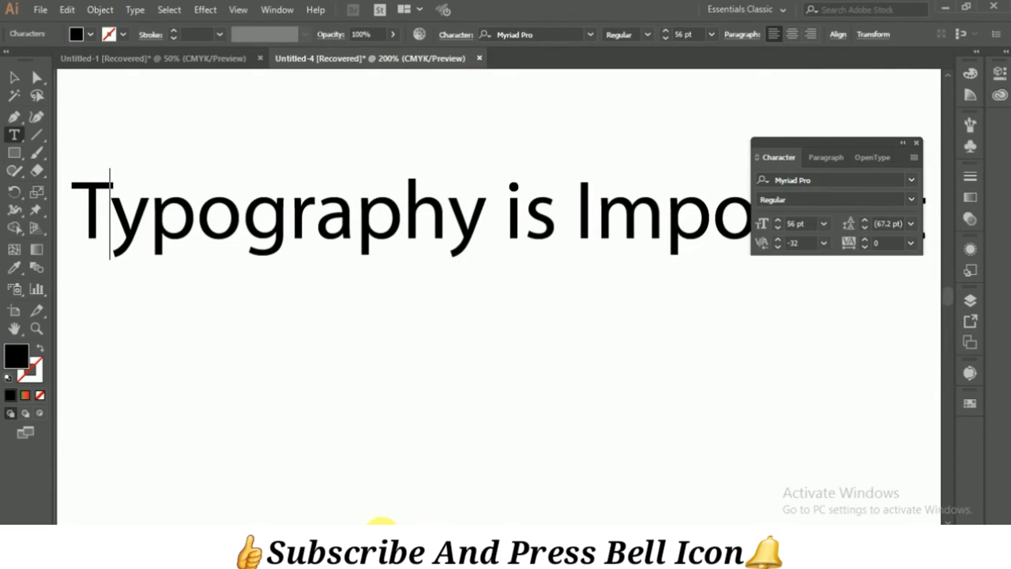
scroll(381, 443, "left", 3)
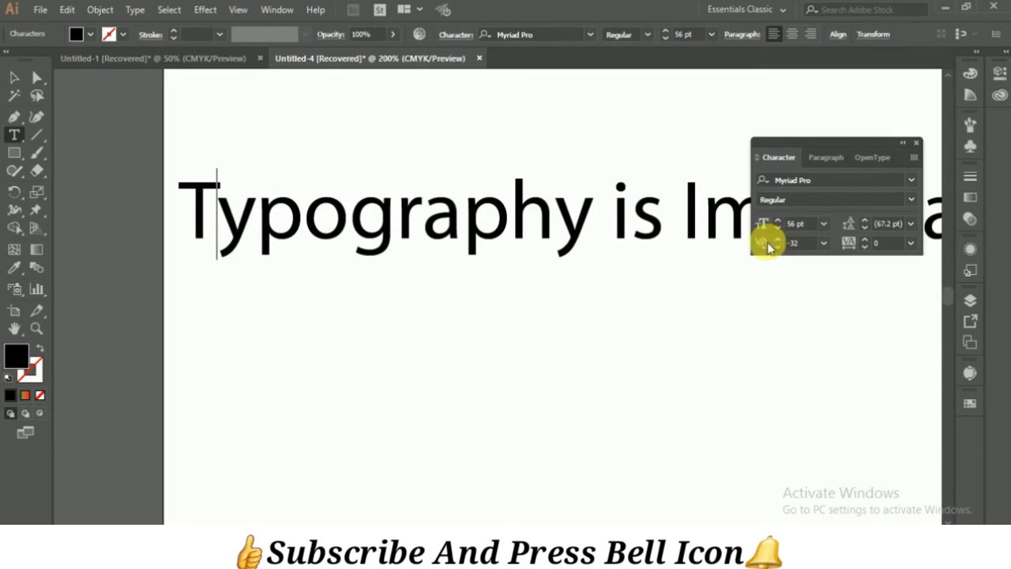
left_click(825, 246)
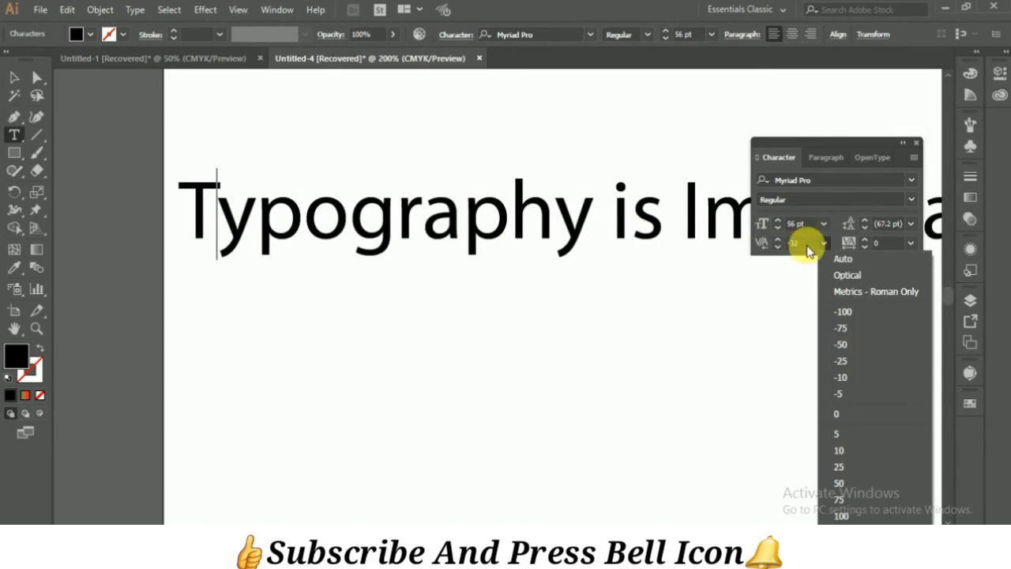
left_click(841, 515)
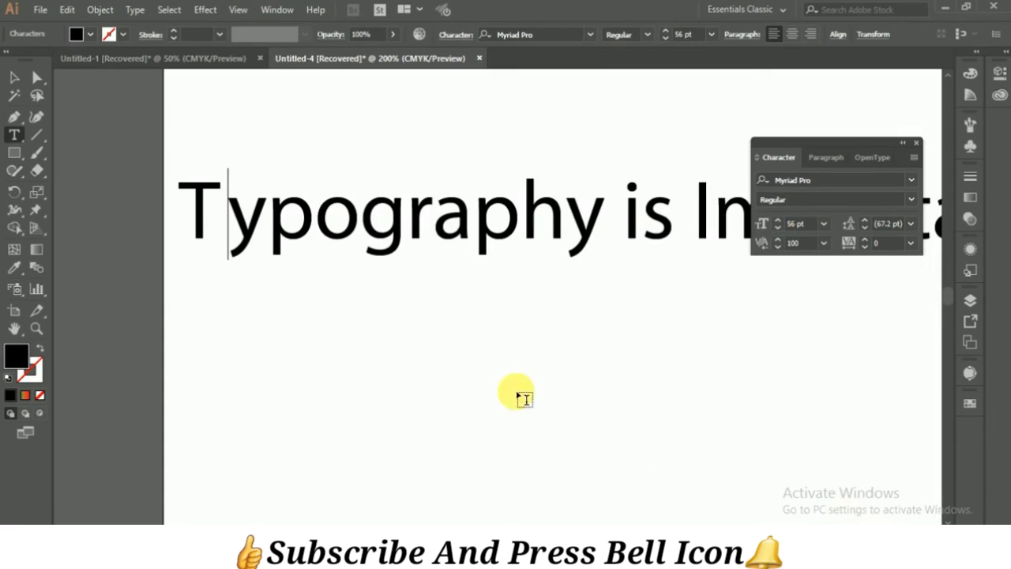
left_click(226, 223)
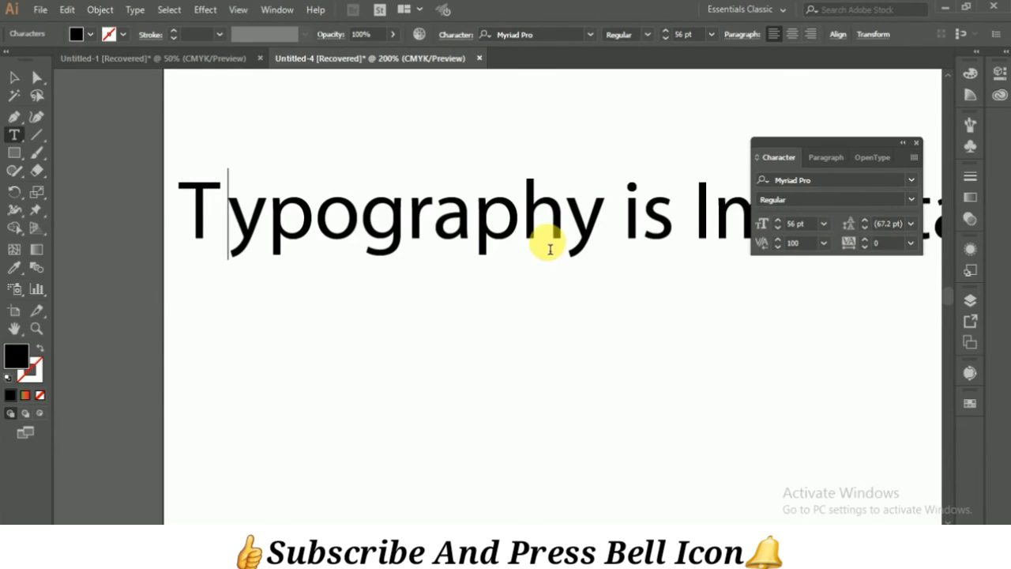
key("ctrl+z")
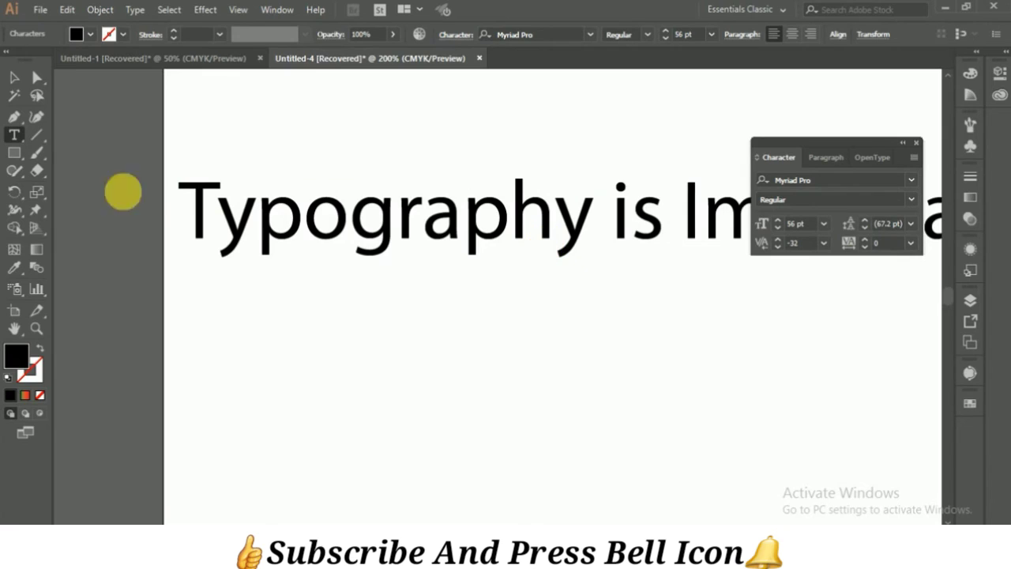
Step: Delete the "Typography is Important" text object
left_click(19, 84)
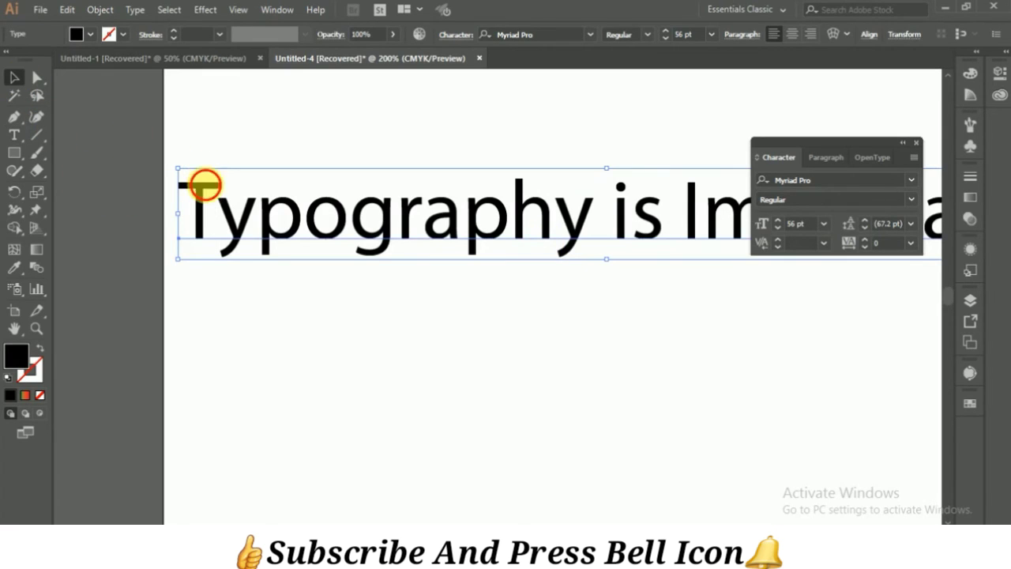
key("Delete")
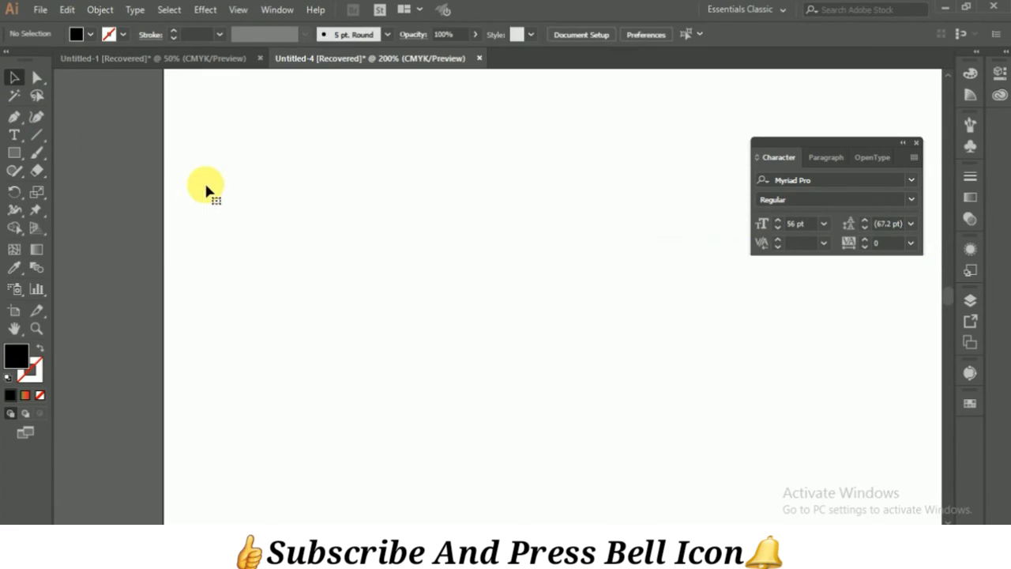
left_click(16, 139)
left_click_drag(229, 183, 598, 405)
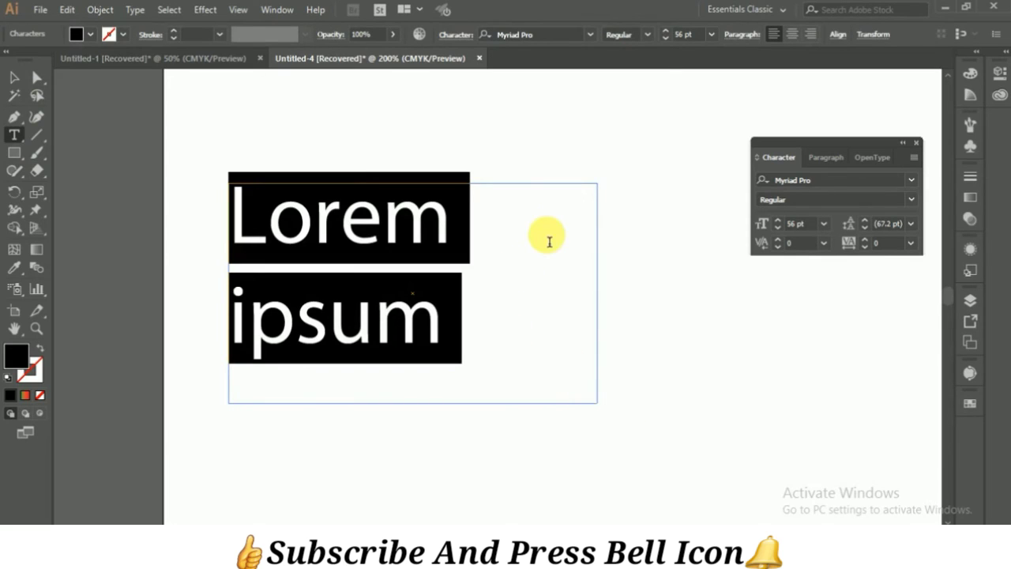
key("Escape")
key("Delete")
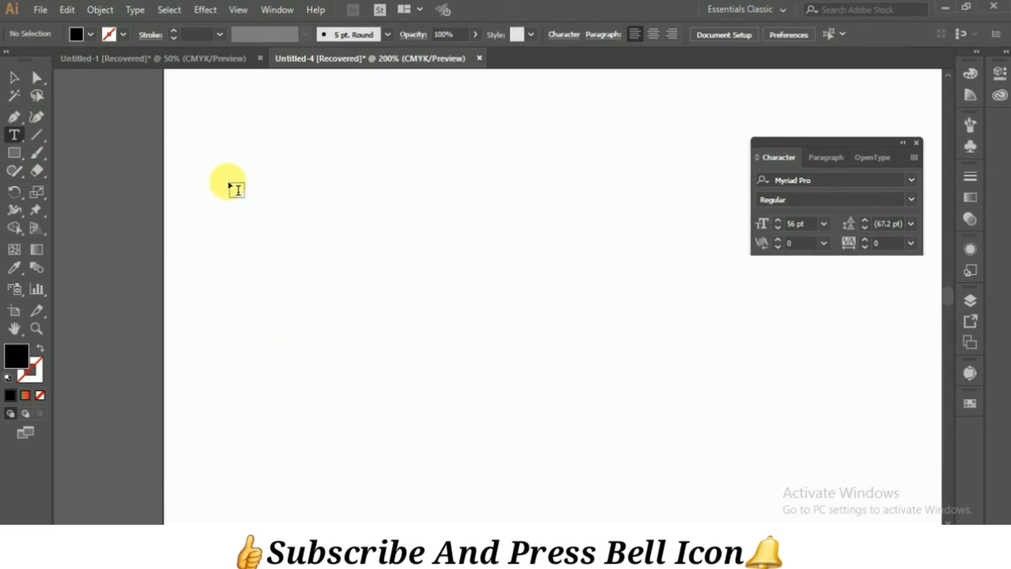
Step: Draw a wide area-type frame with Lorem ipsum placeholder text across most of the page's width
left_click_drag(175, 121, 925, 521)
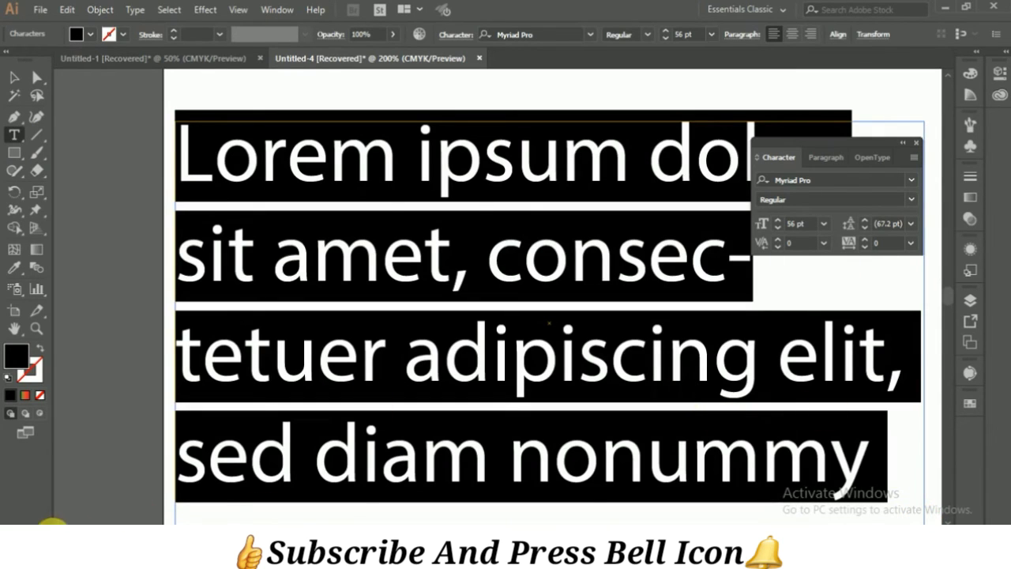
left_click(93, 525)
left_click(117, 514)
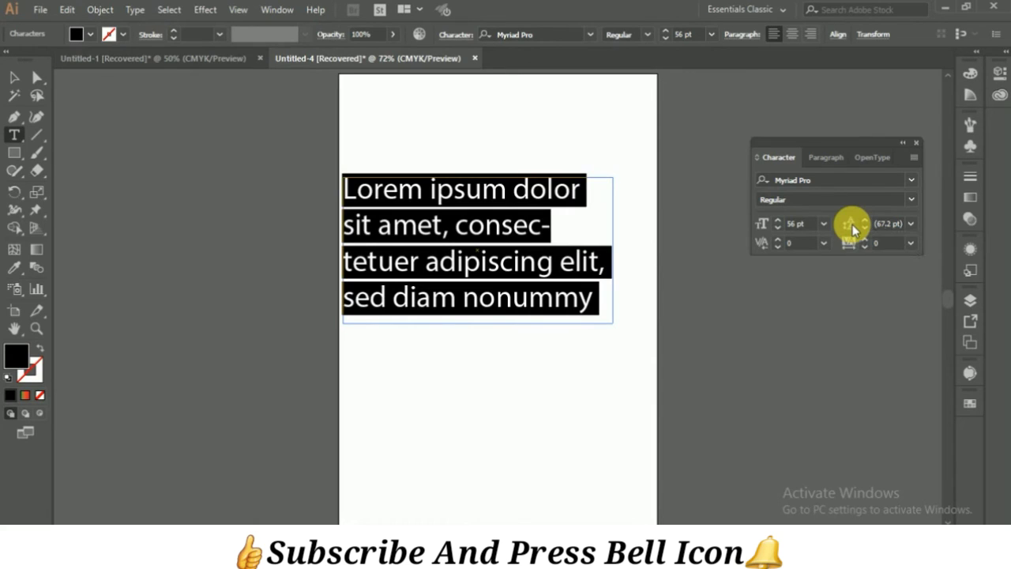
Step: Set the placeholder paragraph's leading to 6 pt and its font size to 12 pt
left_click(912, 225)
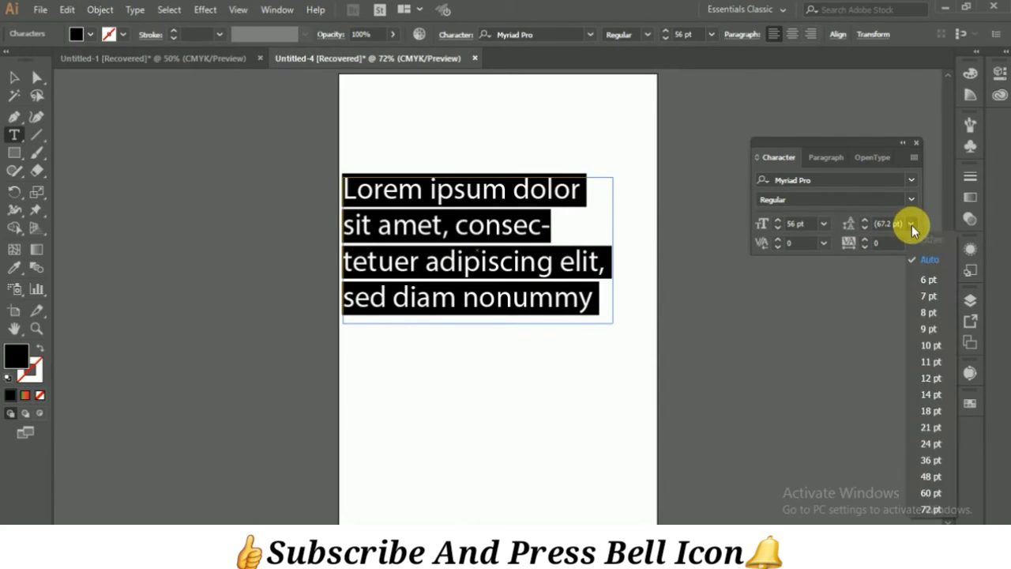
left_click(920, 265)
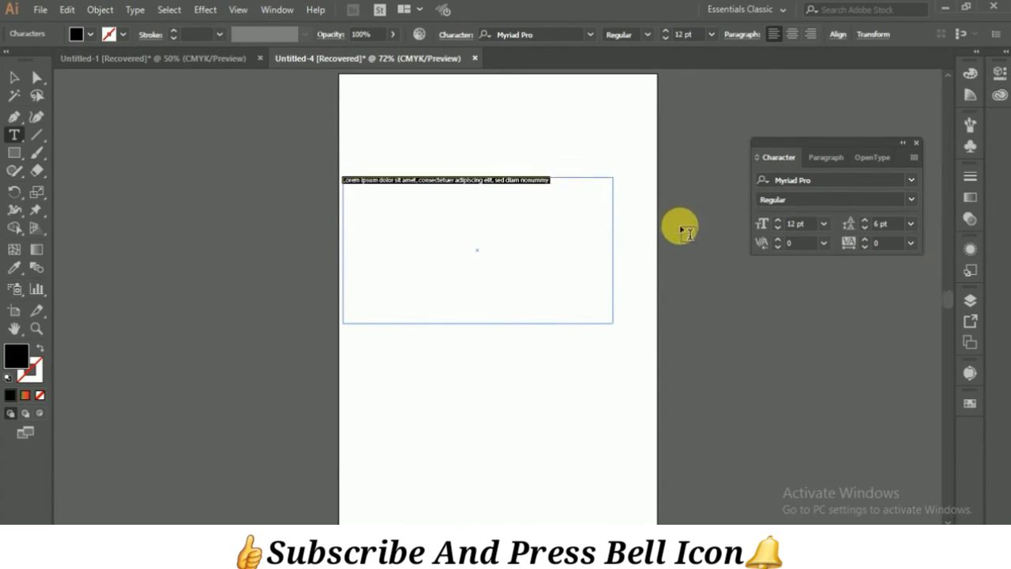